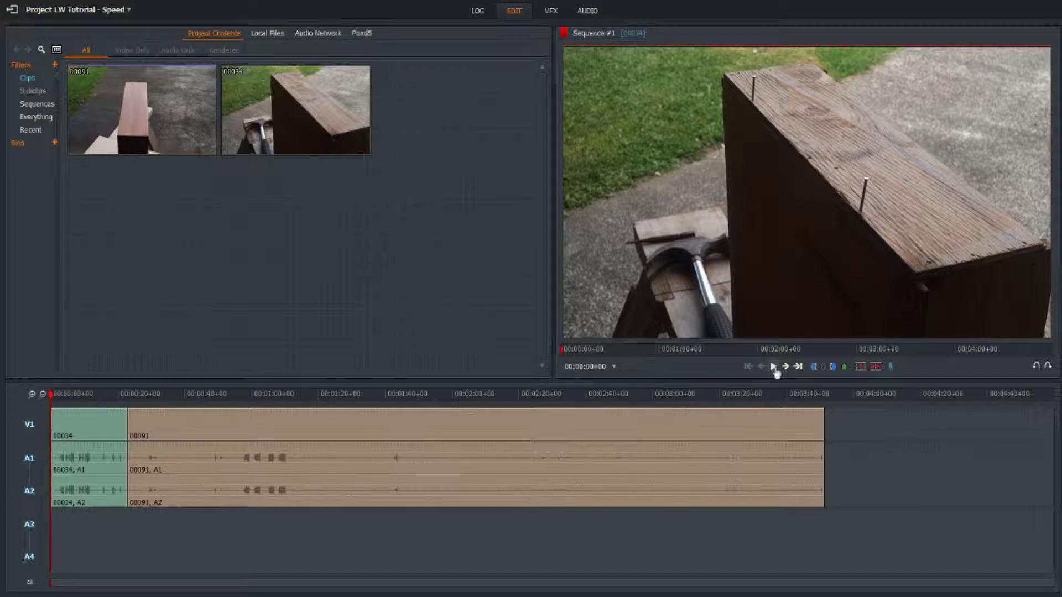
- Preview the sequence, then return the playhead to its start
click(774, 367)
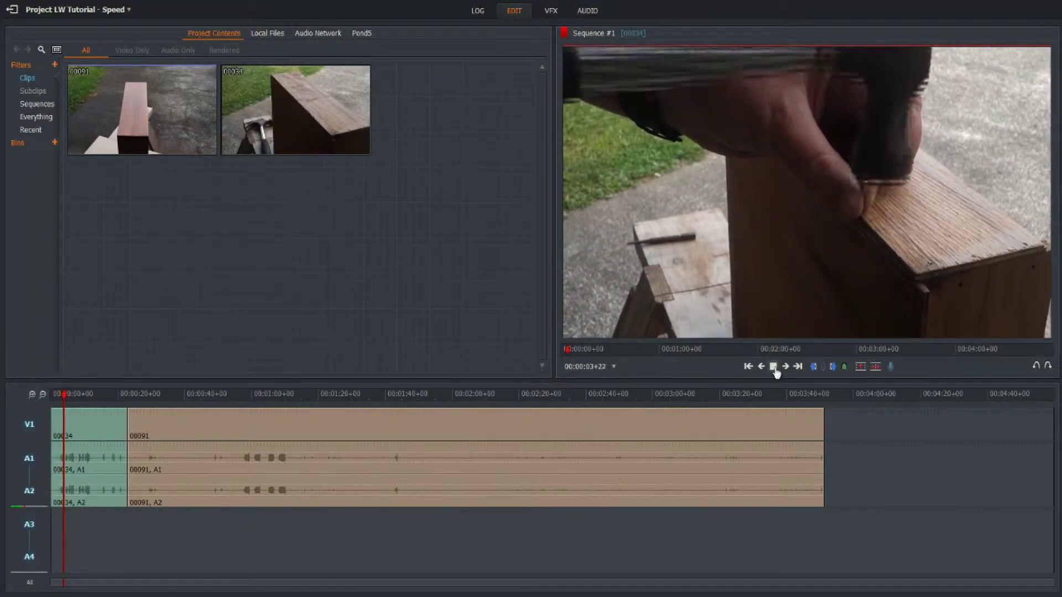
click(774, 367)
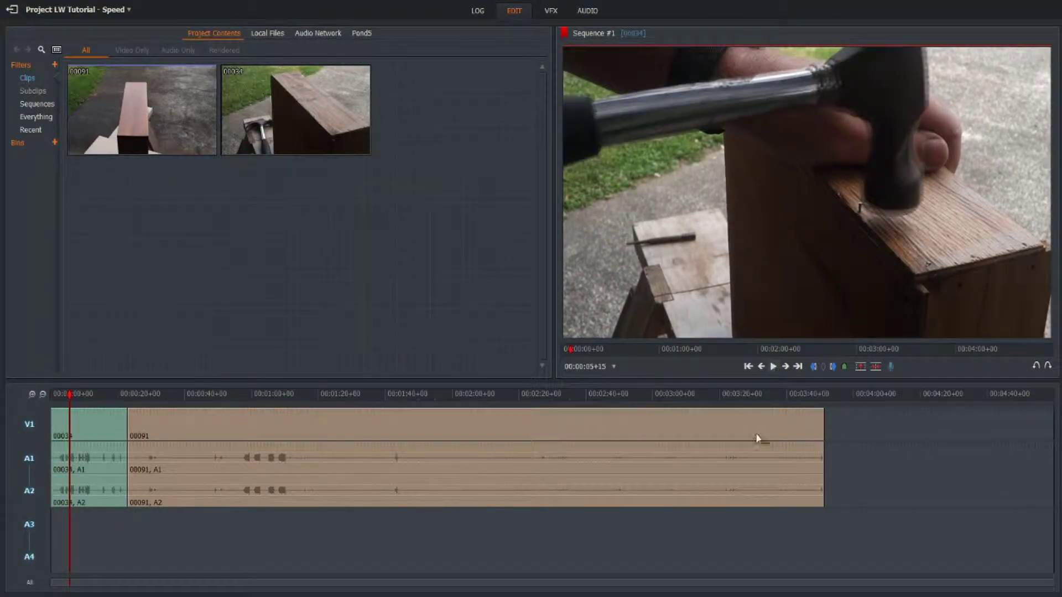
click(748, 367)
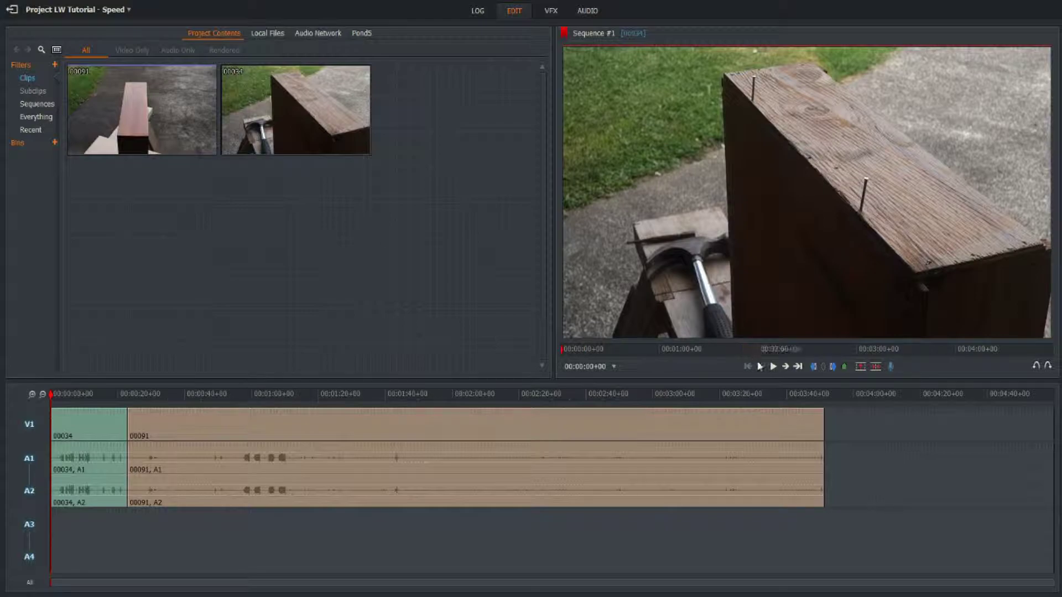
- Apply the 400% speed preset to clip 00034 with the Keep current frame method
right_click(91, 424)
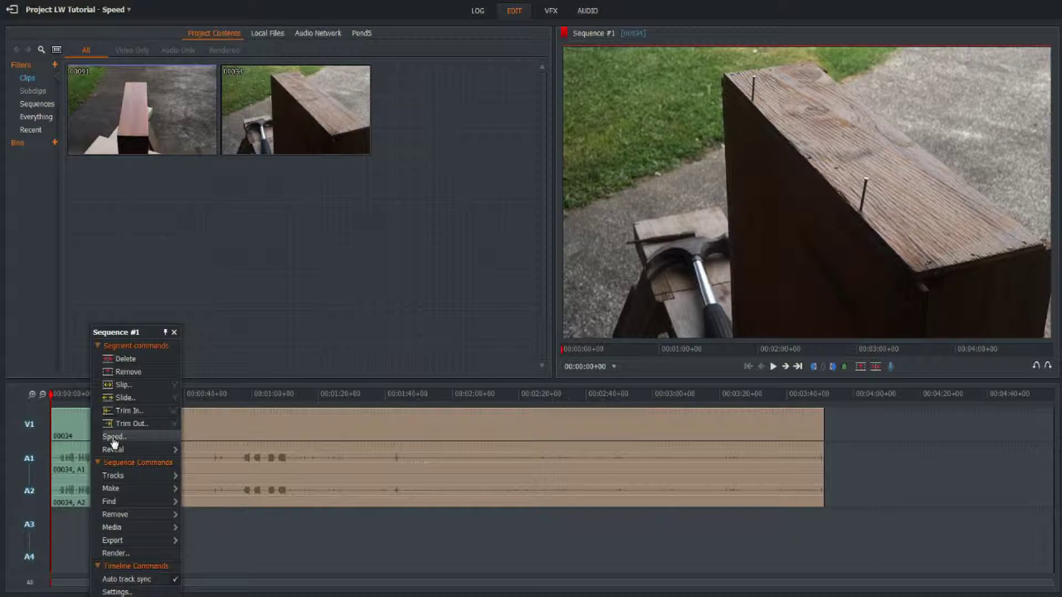
click(112, 437)
click(156, 337)
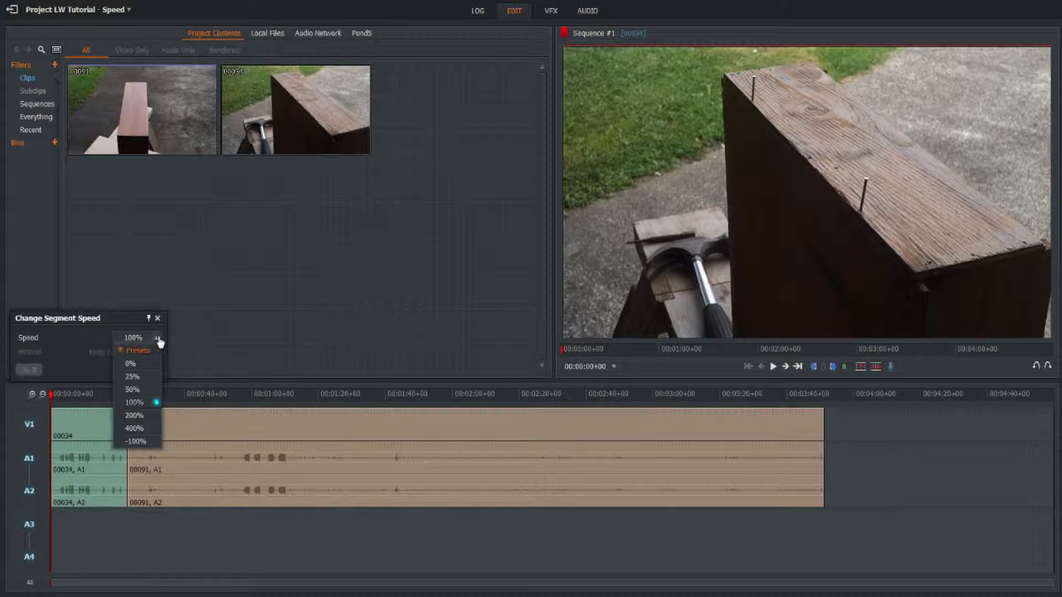
click(145, 430)
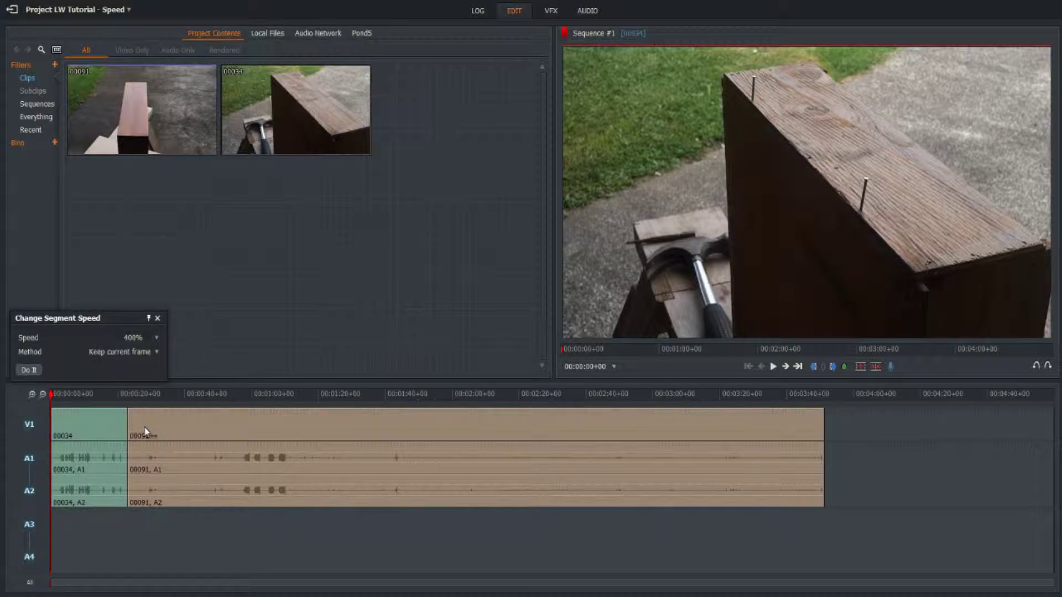
click(27, 370)
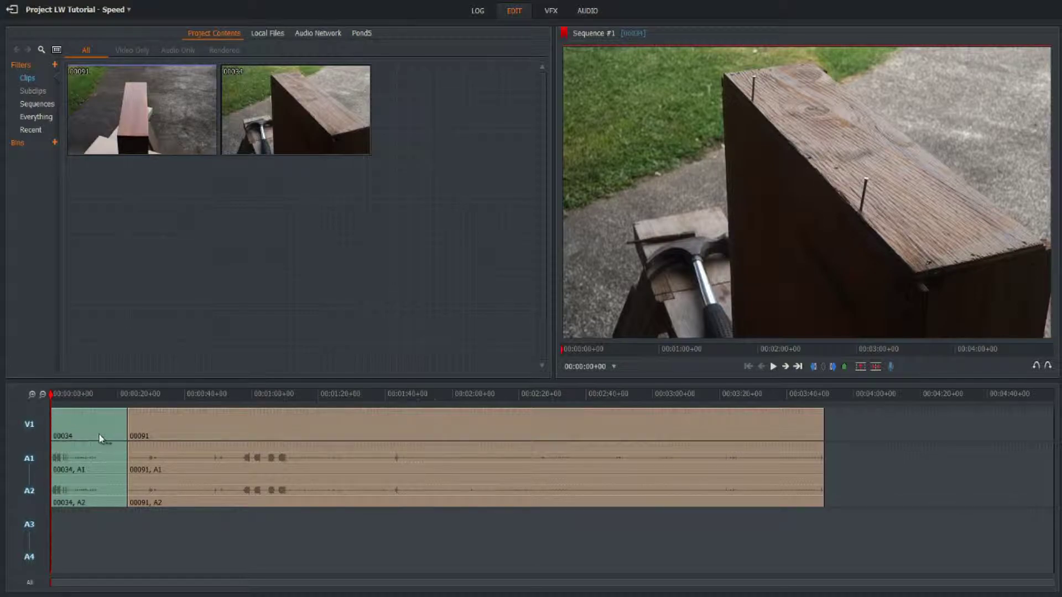
- Preview the 400% clip 00034, undo the speed change, and return to the sequence start
click(770, 366)
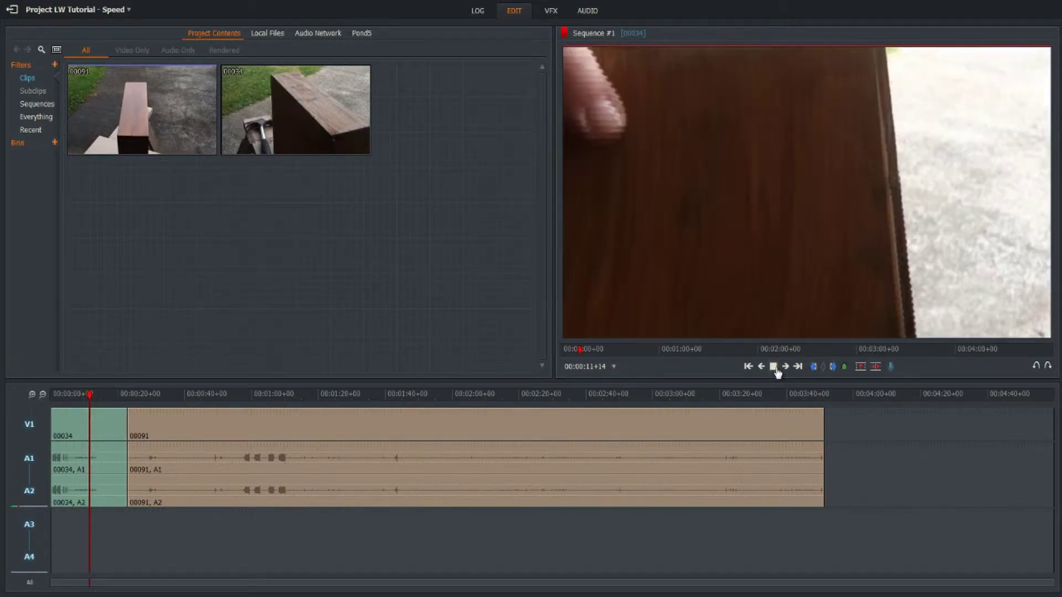
click(774, 366)
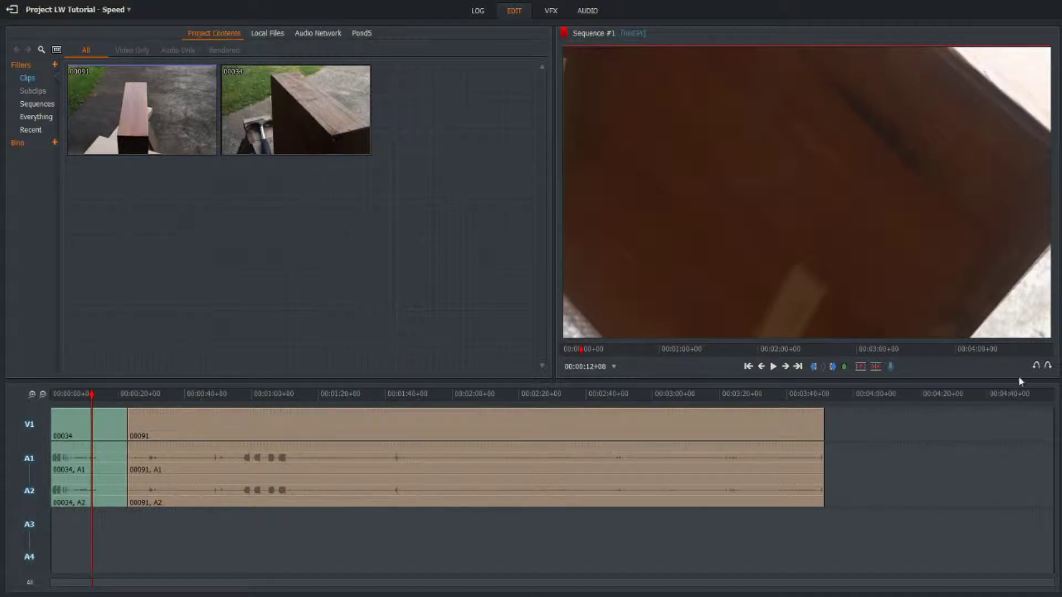
click(1036, 366)
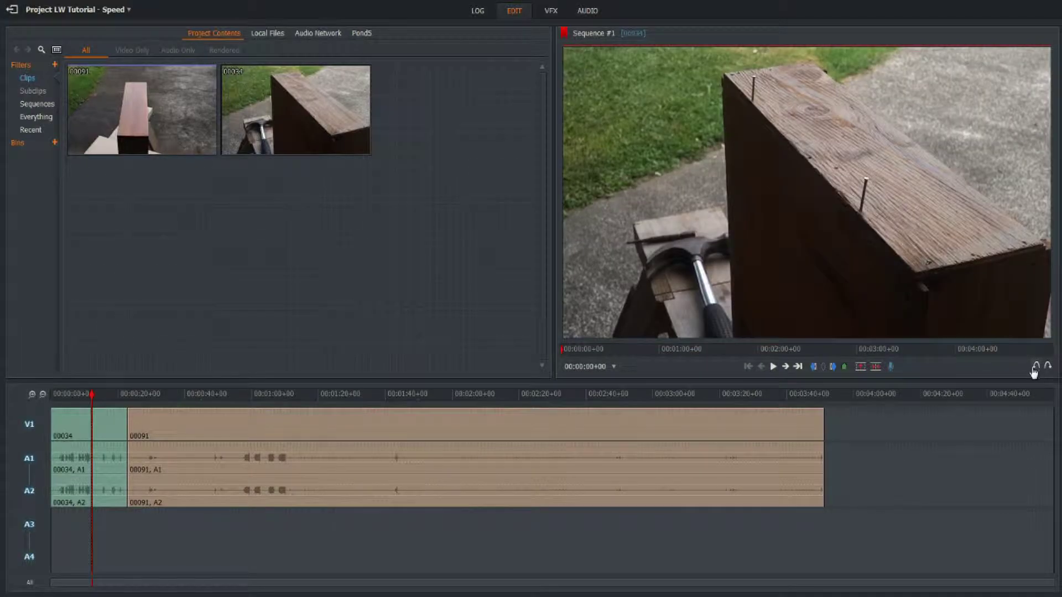
drag(92, 399, 59, 394)
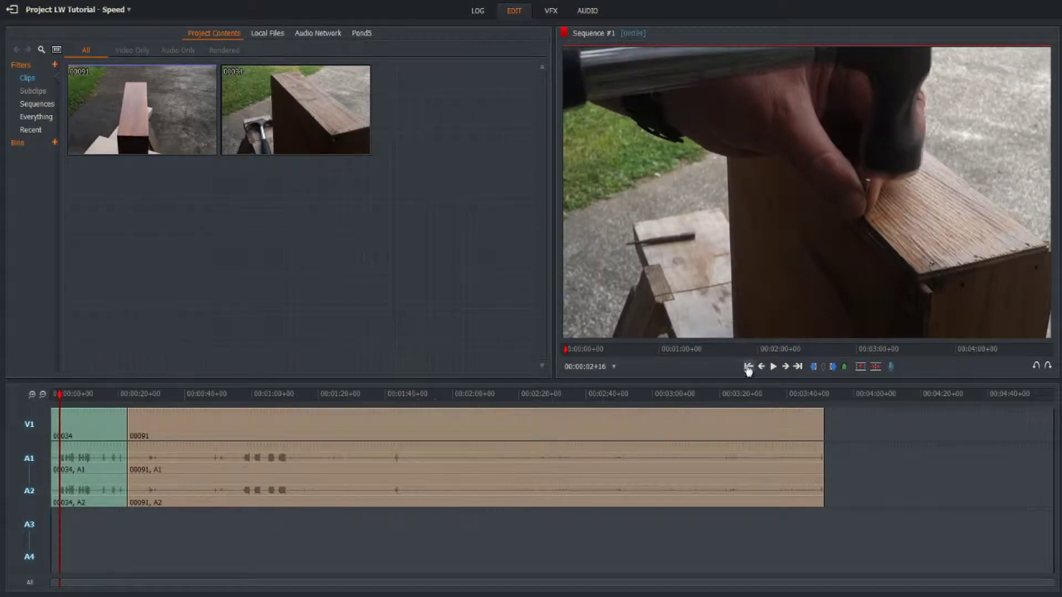
click(748, 367)
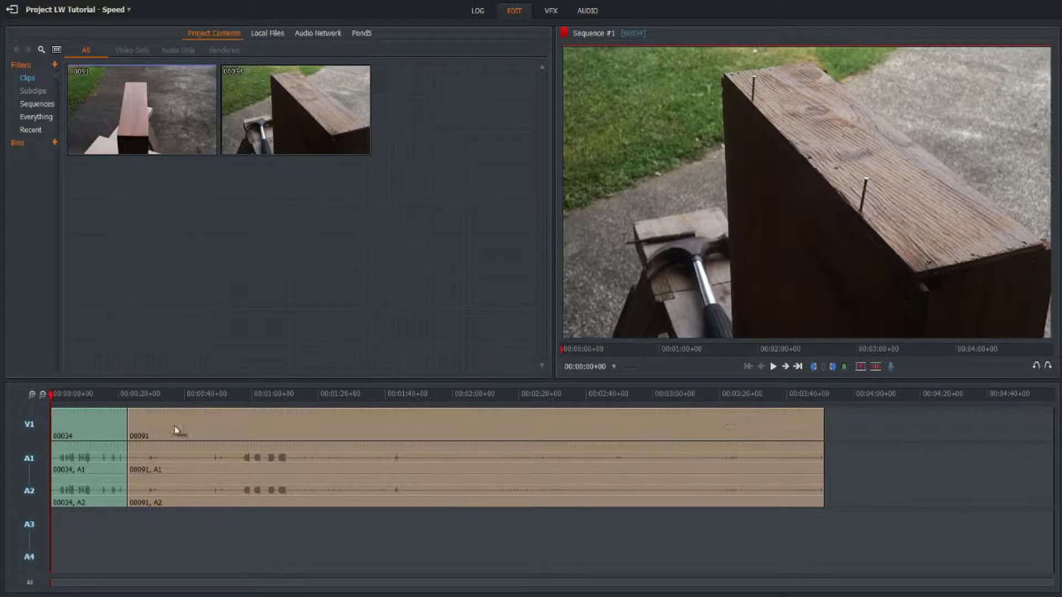
- Set clip 00034 to 400% speed using the Resize method, shortening its segment
right_click(68, 423)
click(86, 439)
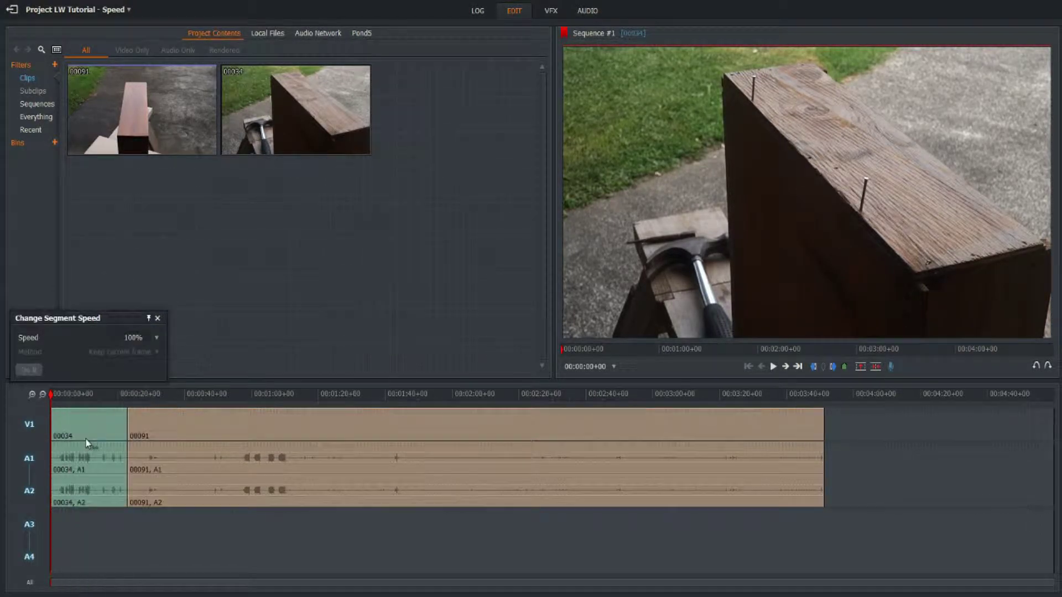
click(155, 340)
click(144, 427)
click(157, 353)
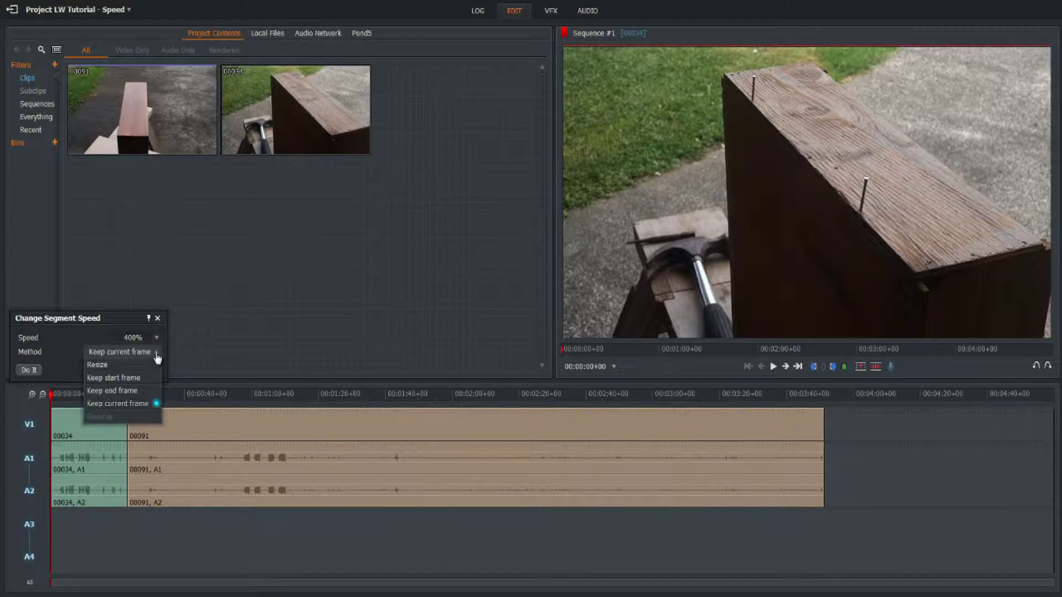
click(99, 366)
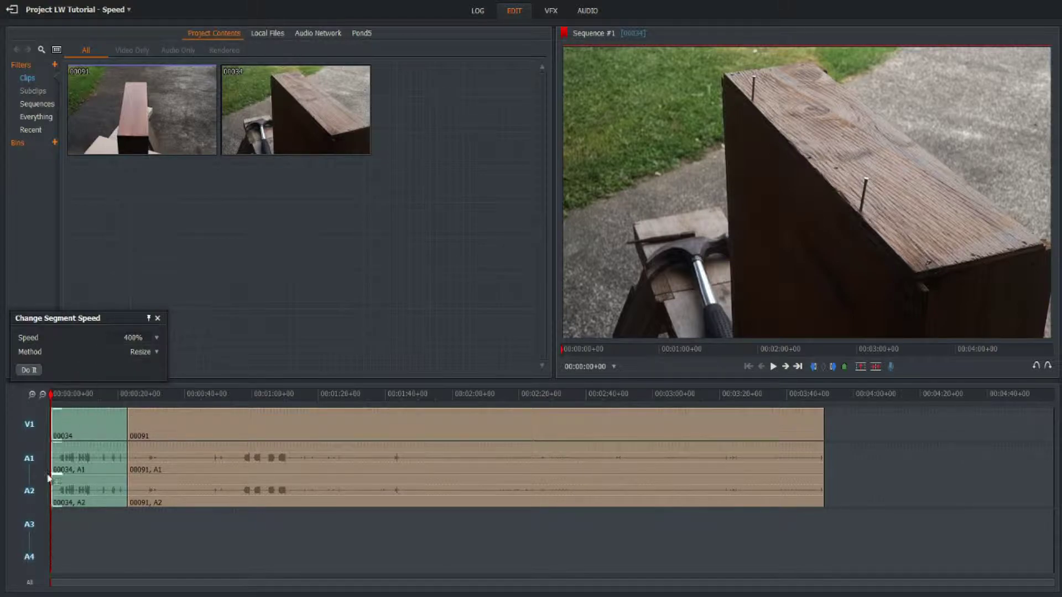
click(28, 369)
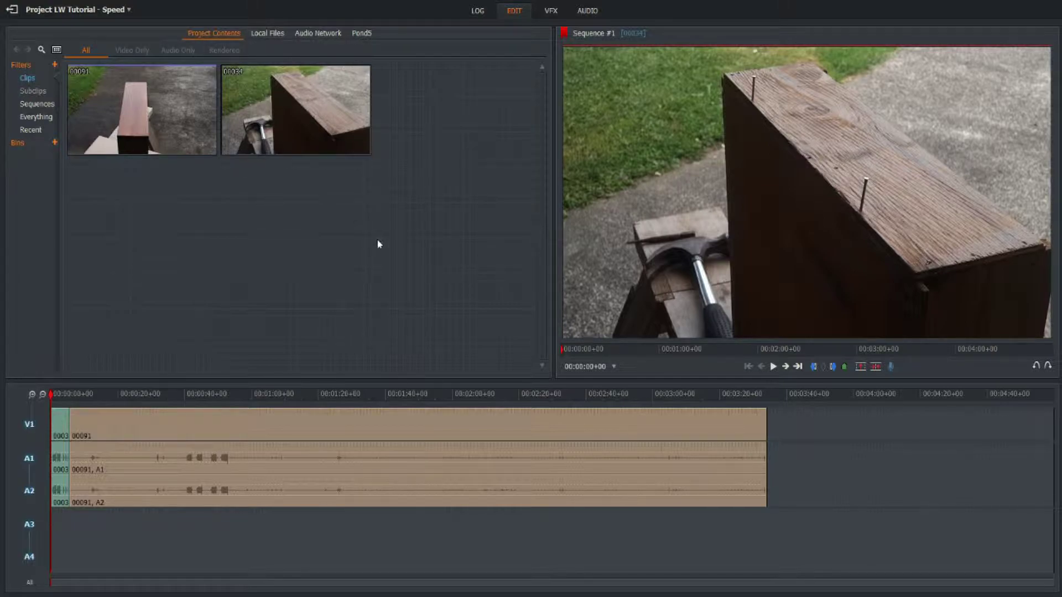
click(774, 367)
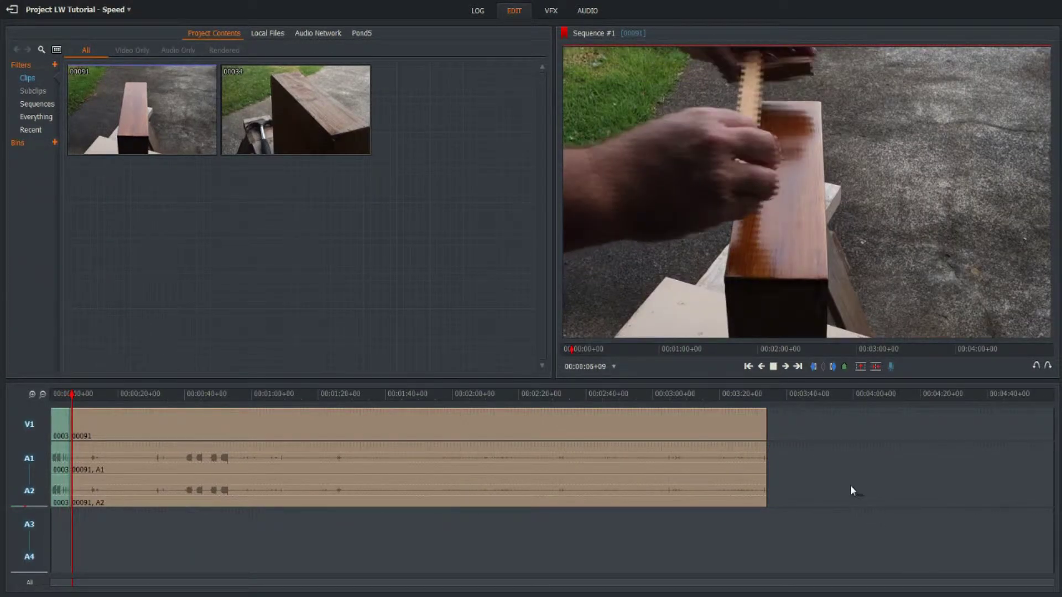
key(space)
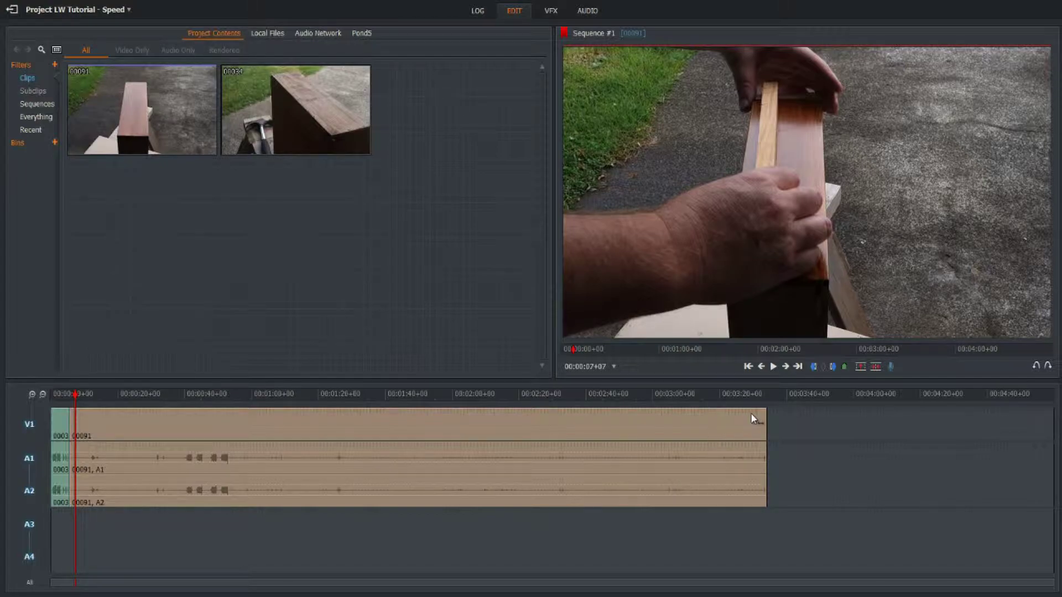
click(773, 367)
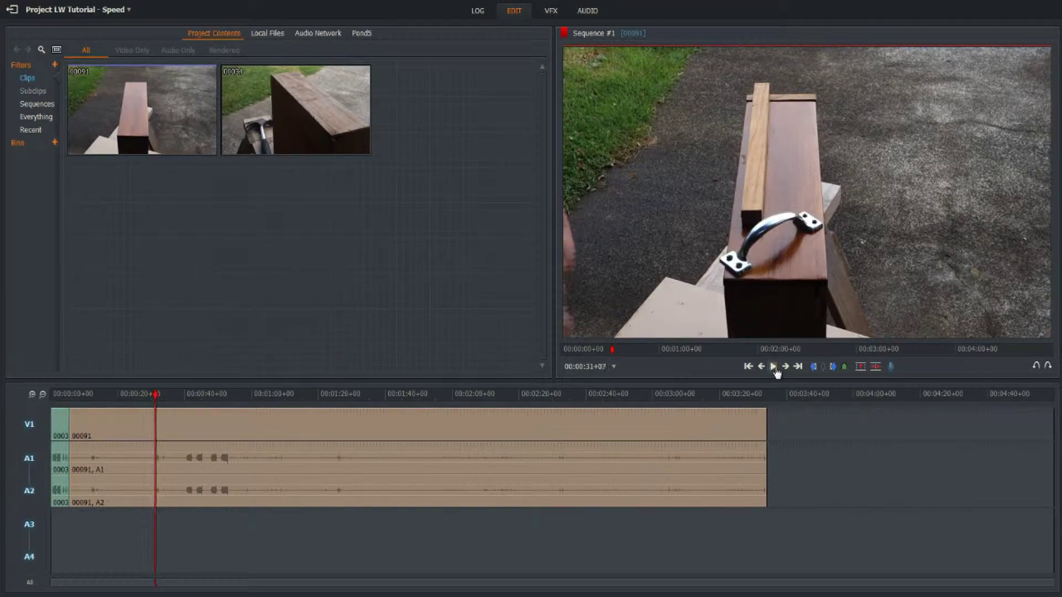
- Play the sequence, then nudge the playhead frame by frame toward 00:00:35+00
click(774, 369)
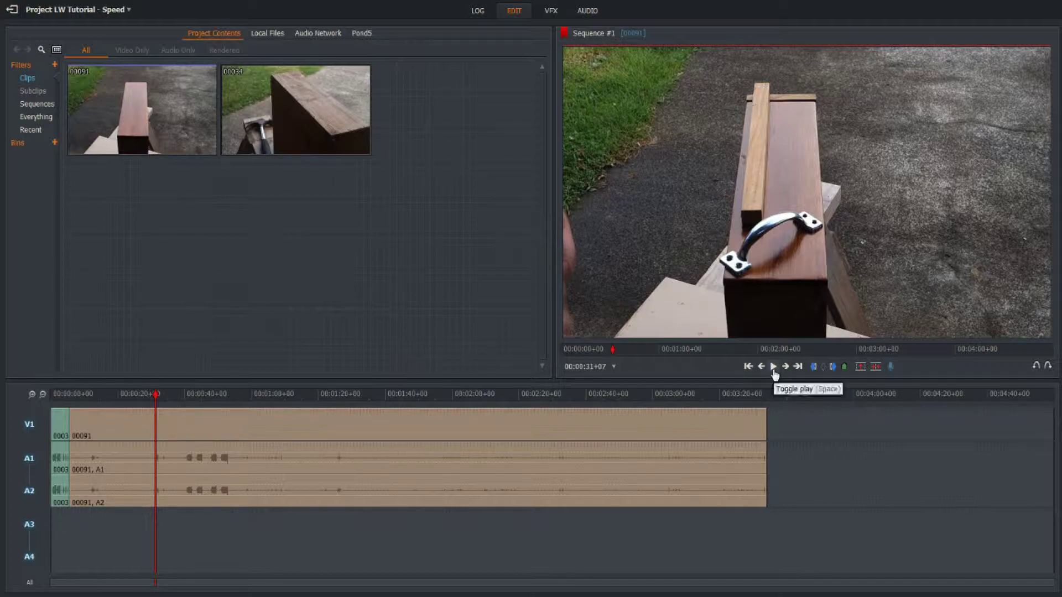
click(775, 368)
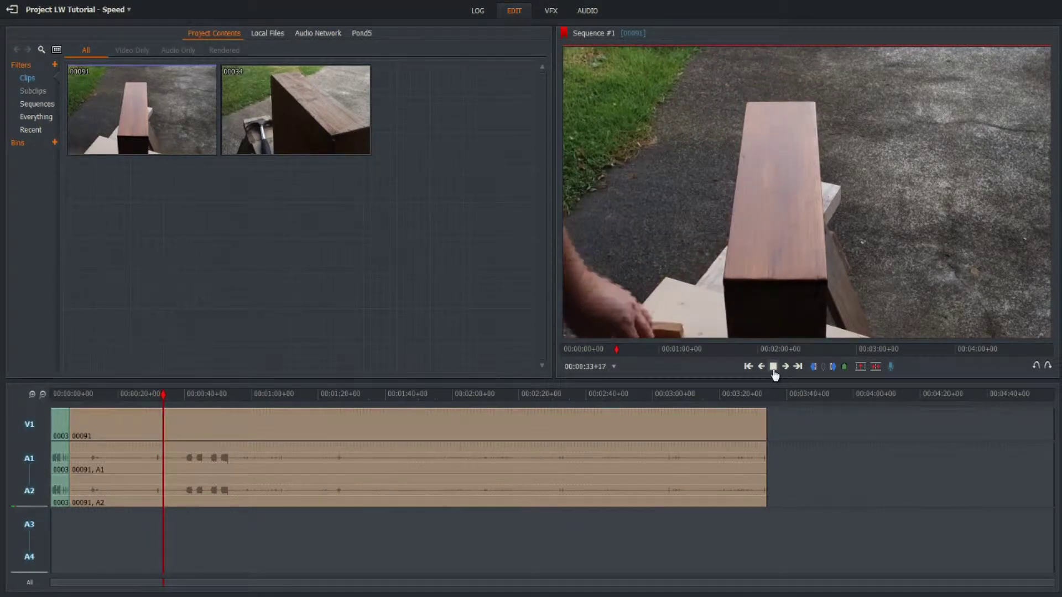
click(775, 370)
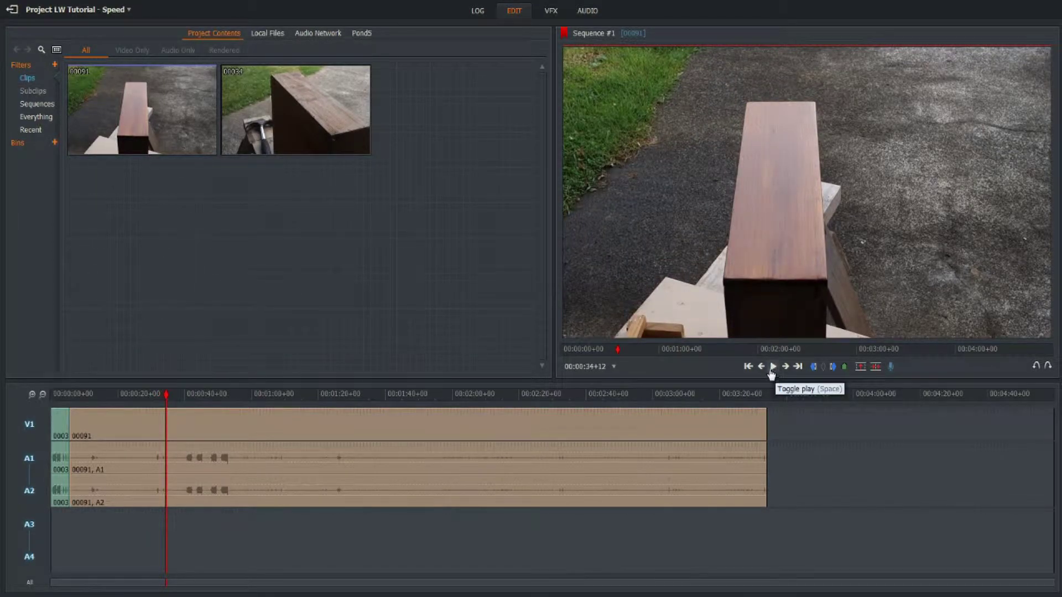
click(764, 370)
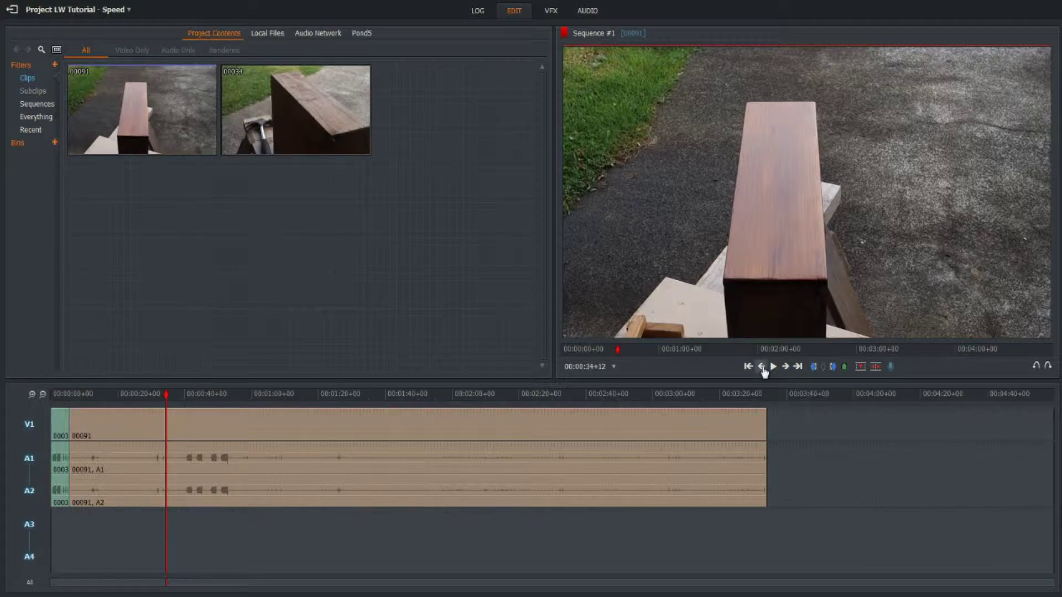
click(764, 370)
click(764, 370)
click(762, 367)
click(762, 367)
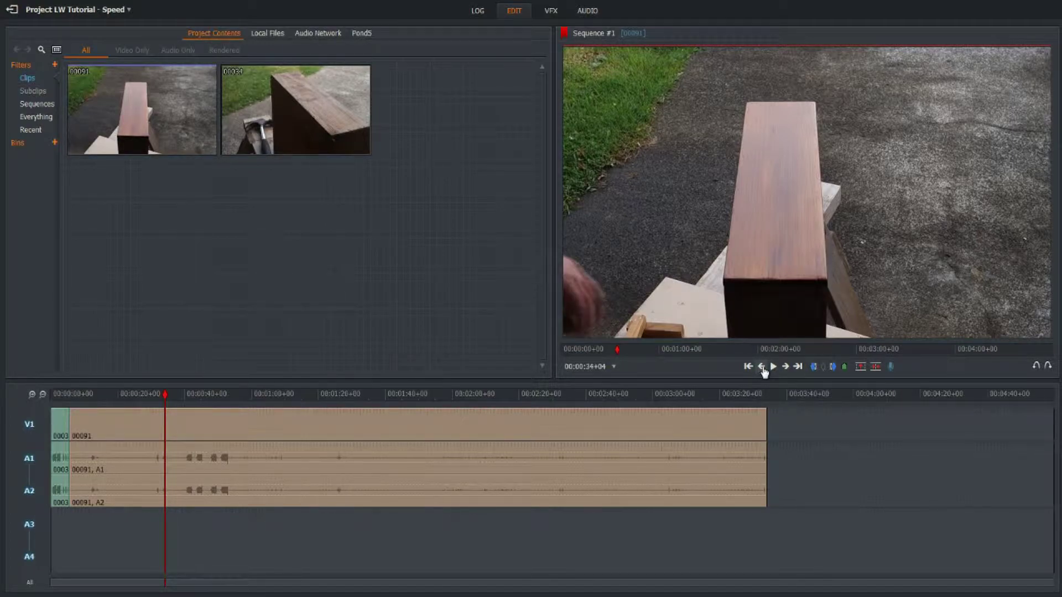
click(785, 367)
click(784, 367)
click(785, 366)
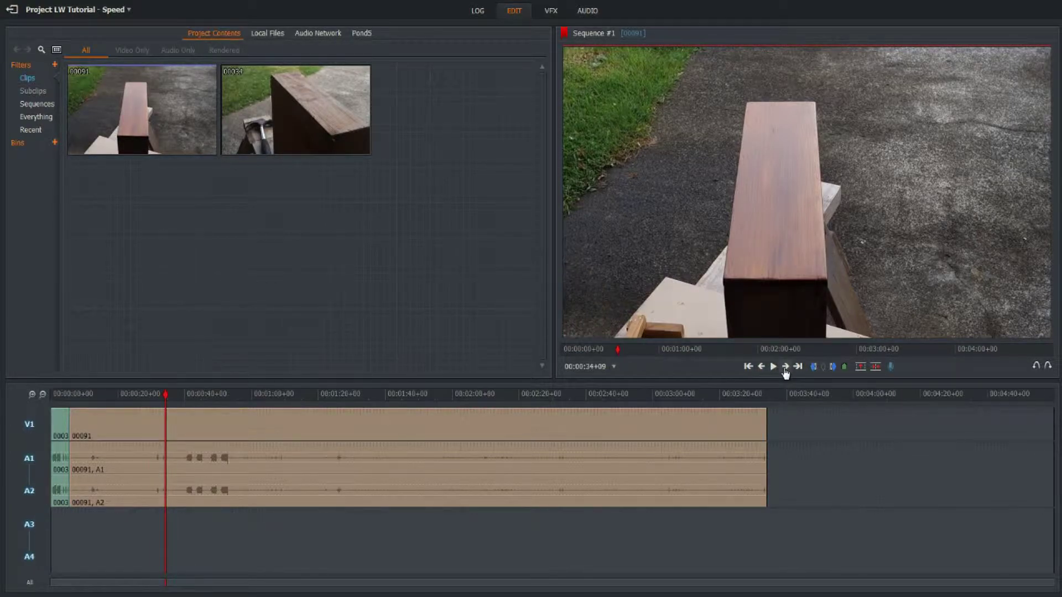
click(785, 366)
click(785, 367)
click(785, 367)
click(785, 367)
click(785, 367)
click(785, 367)
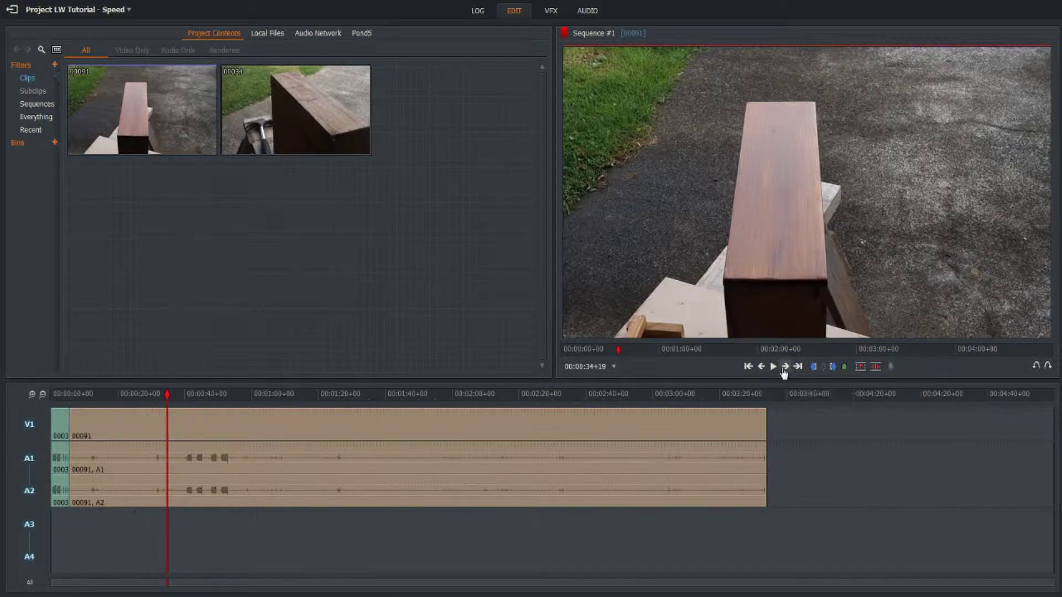
click(785, 367)
click(785, 366)
click(785, 366)
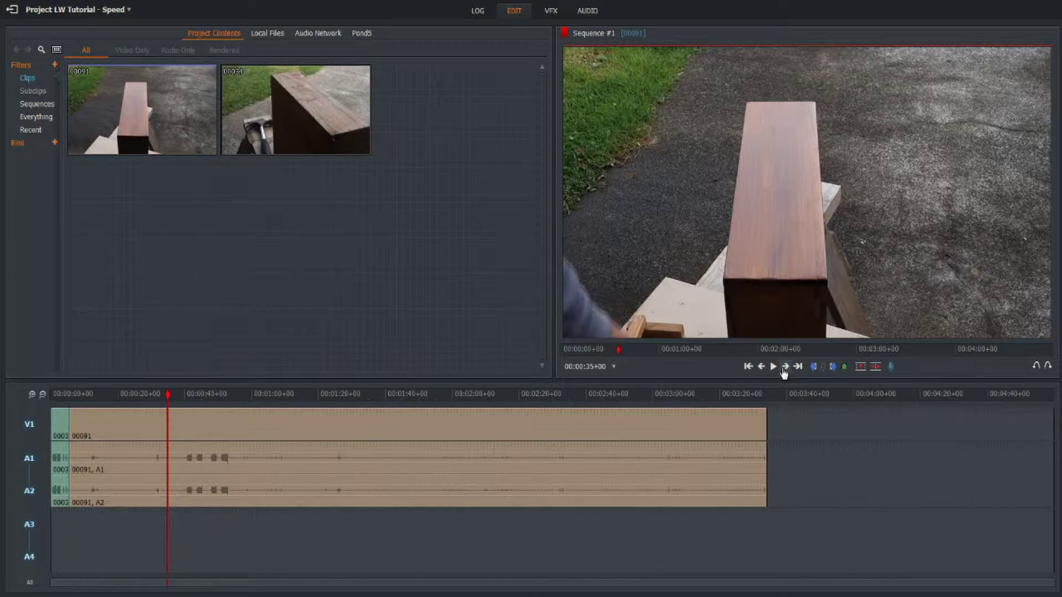
click(785, 367)
click(784, 367)
- Settle the playhead at 00:00:35+00, cut clip 00091 there, and move on to about 00:00:56
click(773, 367)
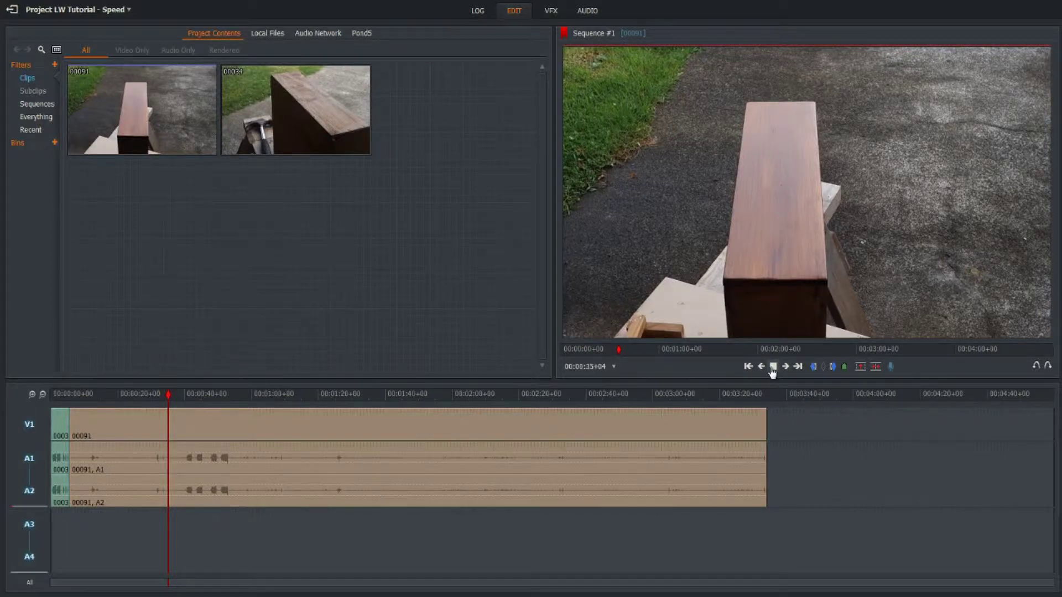
click(773, 367)
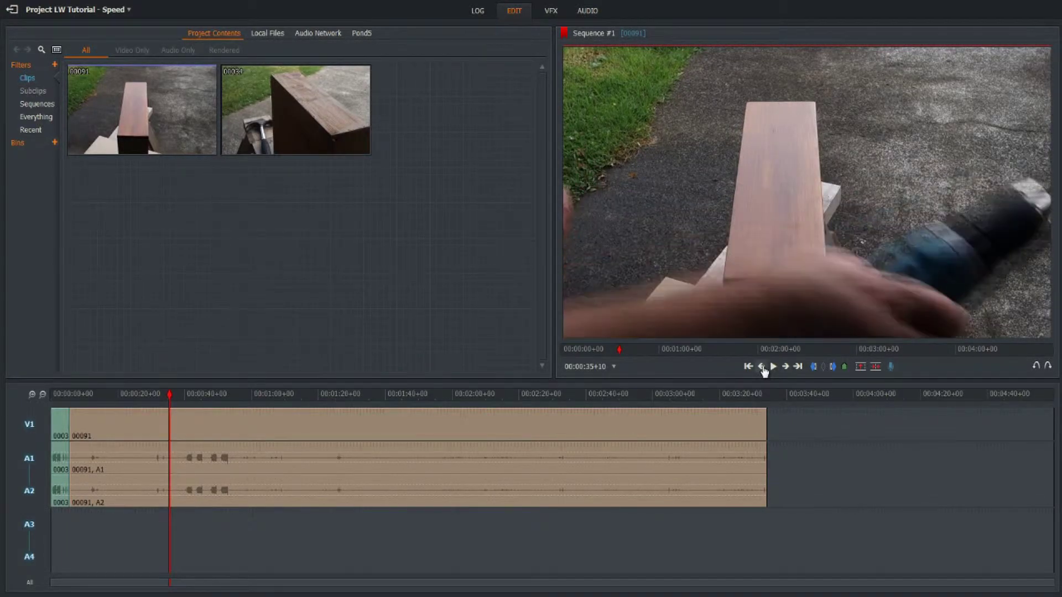
click(762, 366)
click(762, 367)
click(762, 367)
click(762, 367)
click(763, 367)
click(762, 366)
click(762, 366)
click(762, 367)
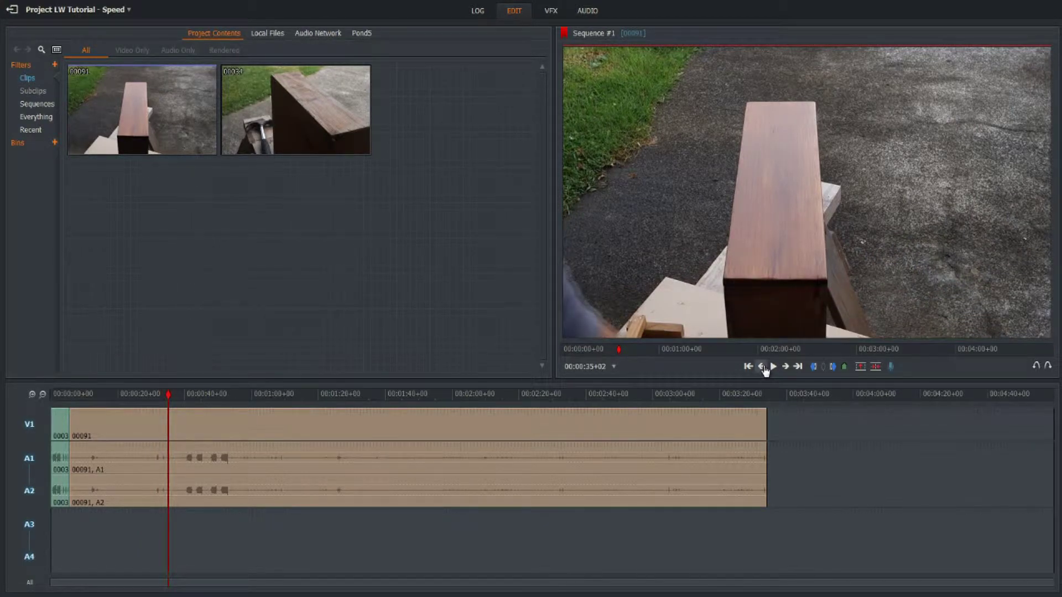
click(763, 368)
click(764, 367)
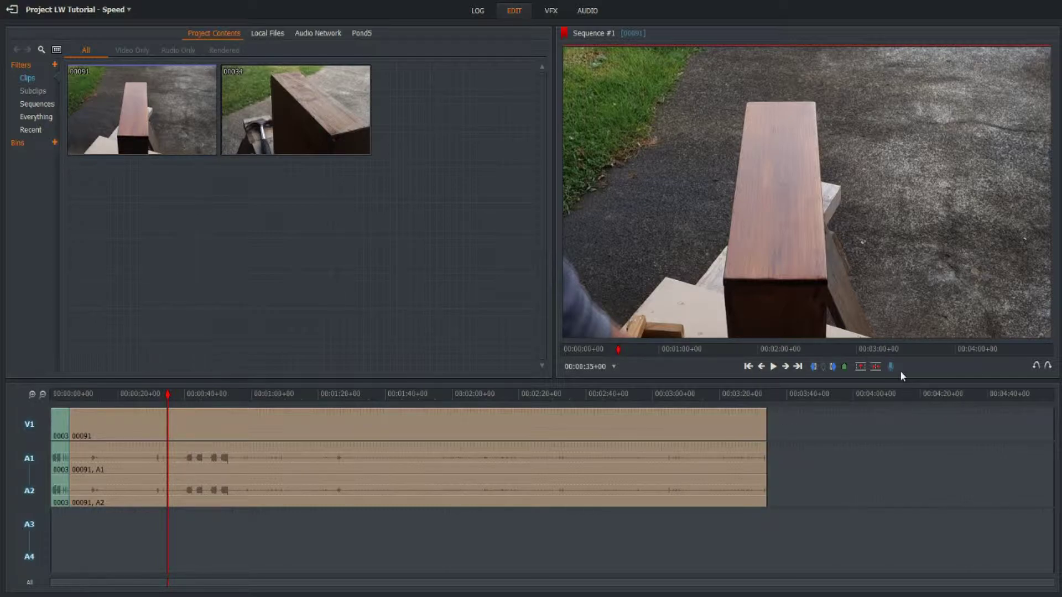
click(875, 372)
drag(168, 393, 239, 394)
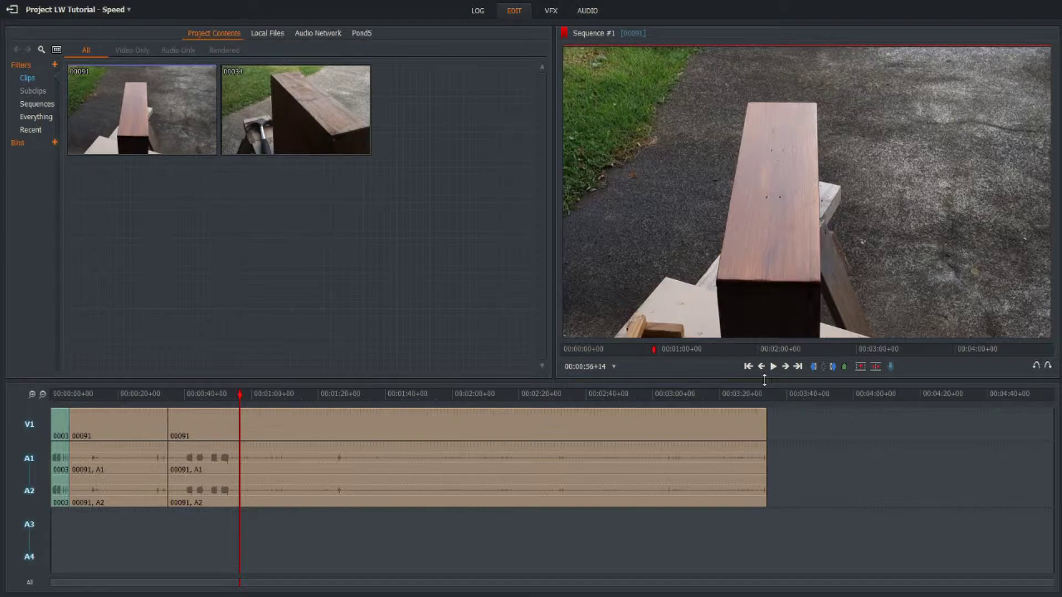
- Set the later 00091 segment to 400% speed and play it back from the cut
right_click(562, 432)
click(587, 437)
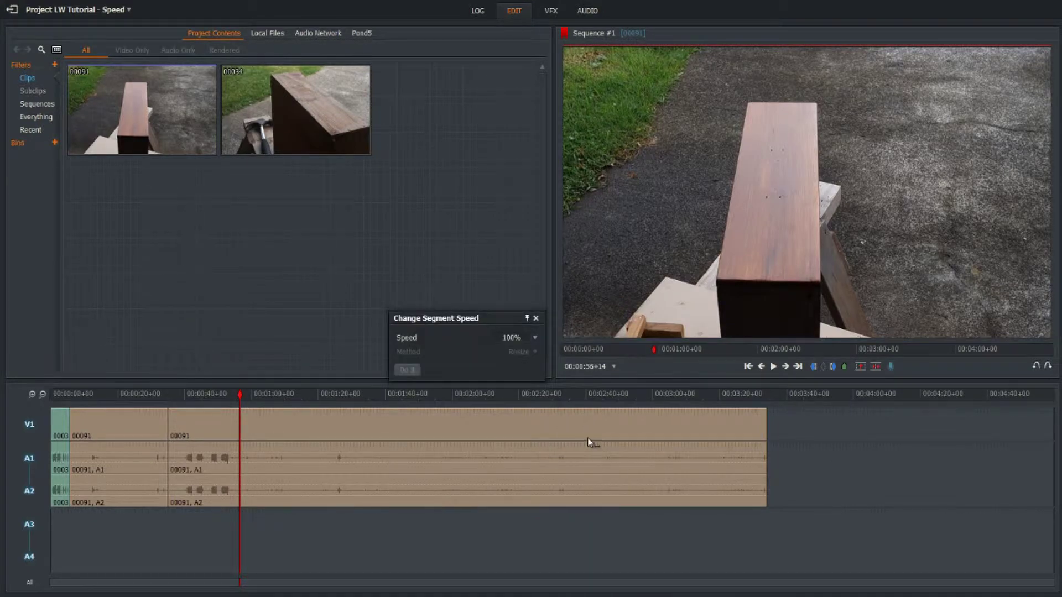
click(535, 338)
click(518, 435)
click(407, 370)
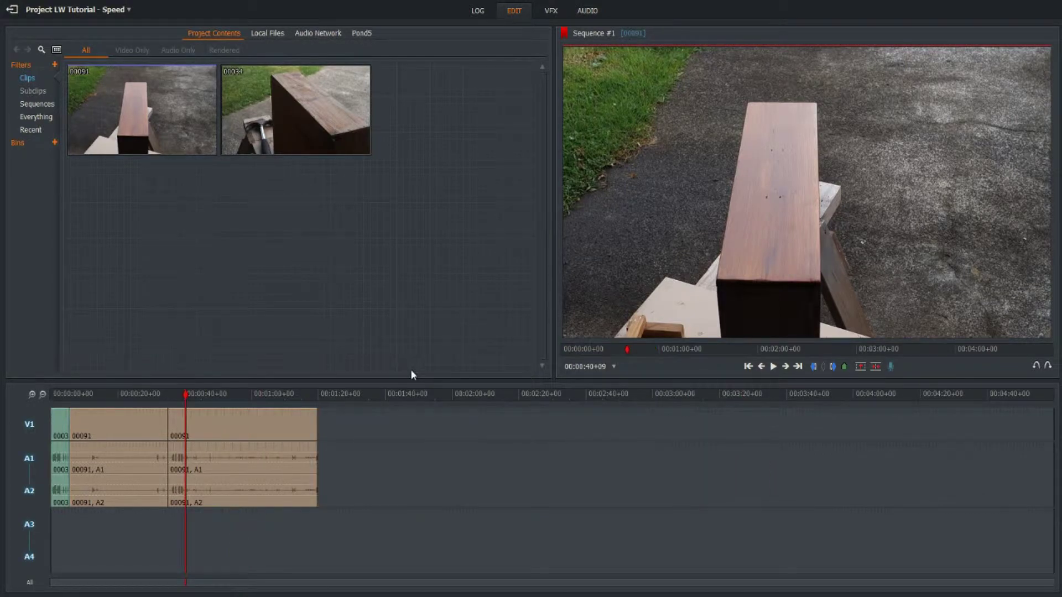
click(761, 366)
click(773, 367)
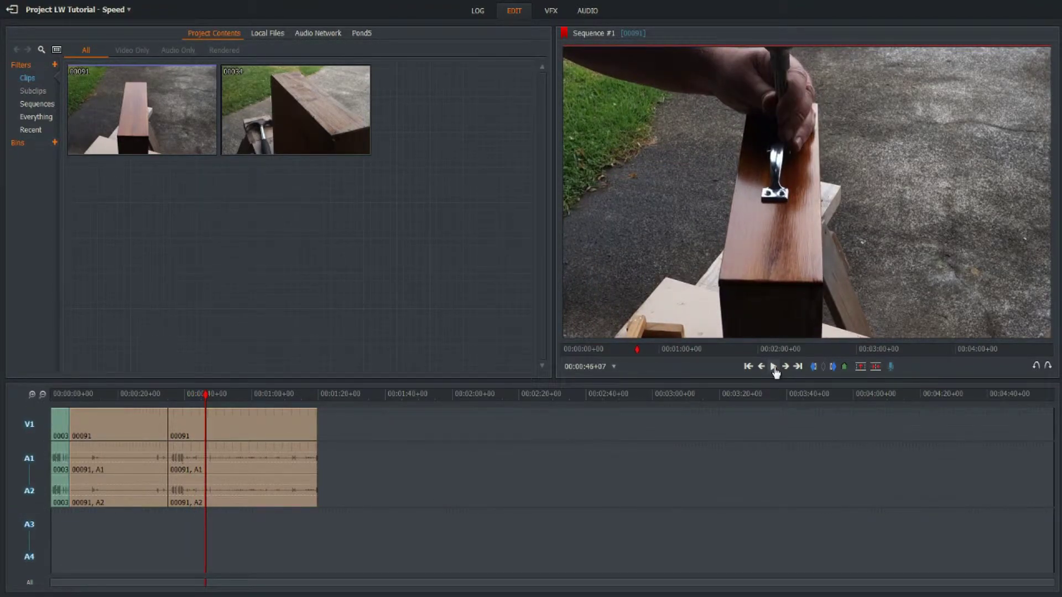
click(773, 367)
drag(206, 398, 78, 396)
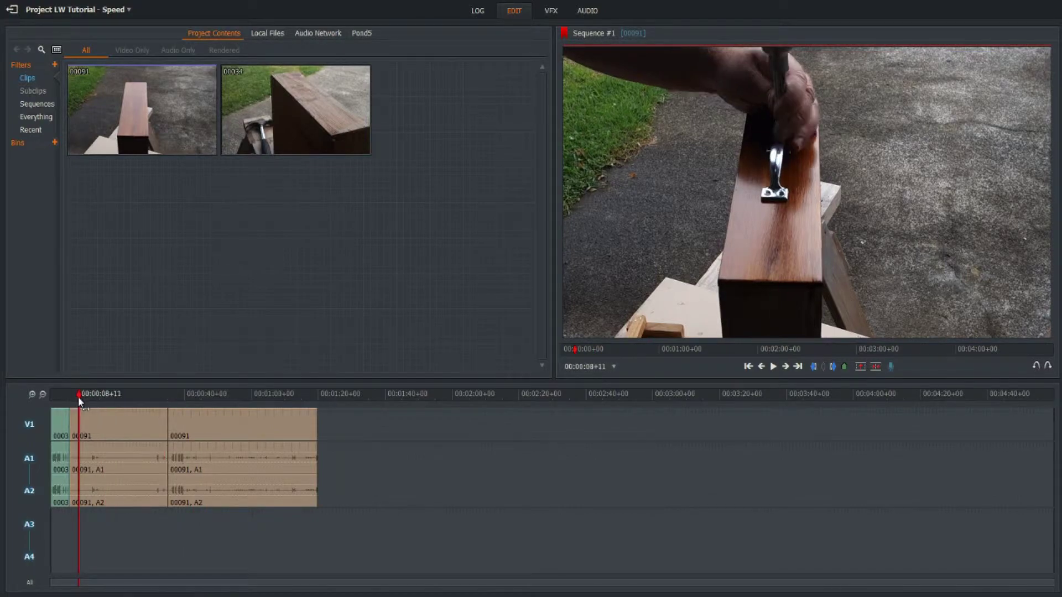
click(774, 368)
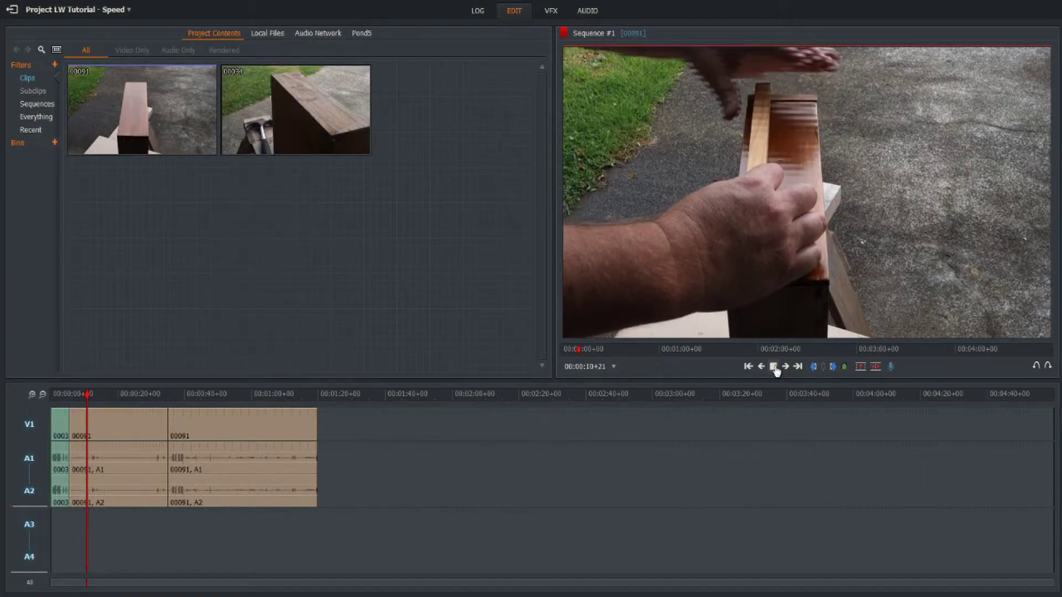
click(774, 367)
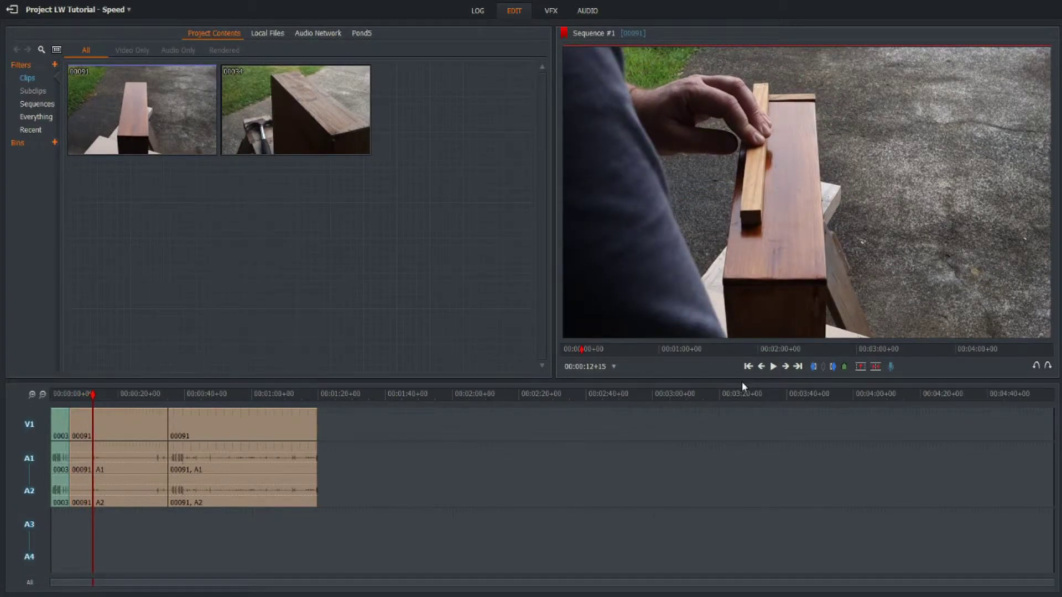
- Apply the 200% speed preset to the earlier 00091 segment
right_click(113, 427)
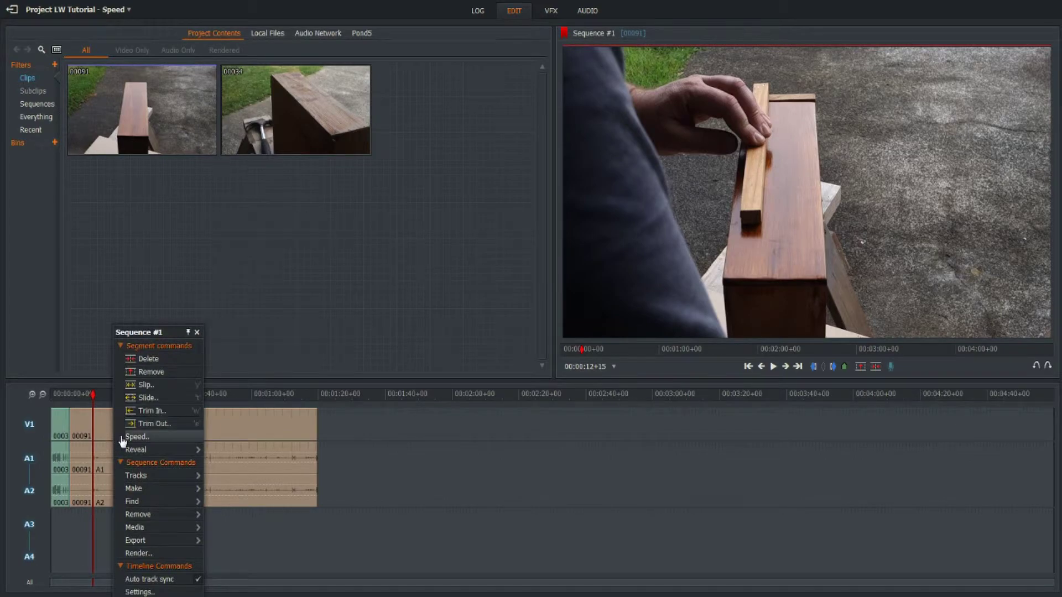
click(123, 438)
click(188, 338)
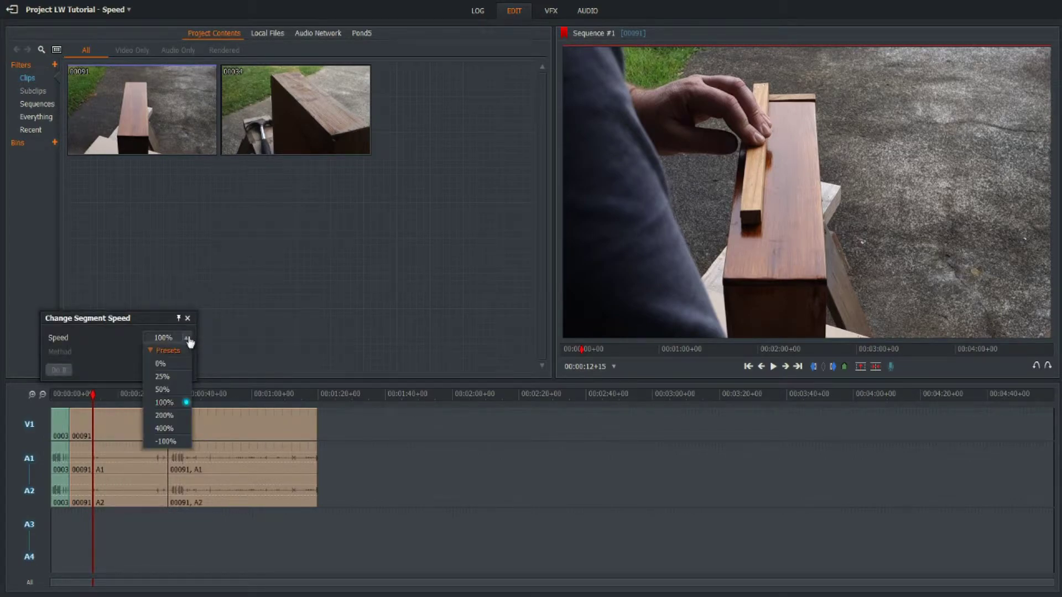
click(172, 416)
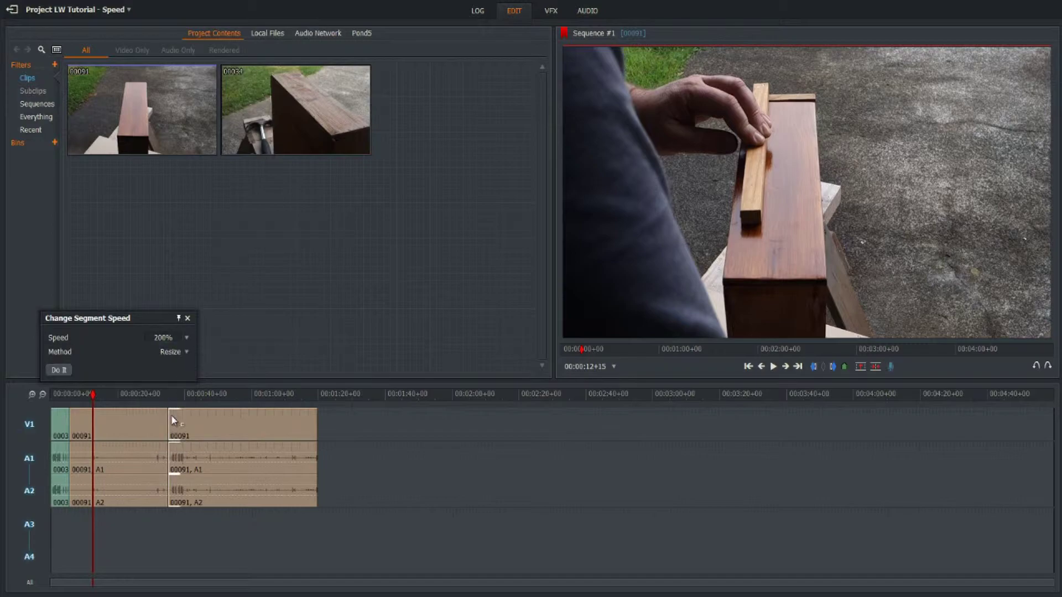
click(59, 369)
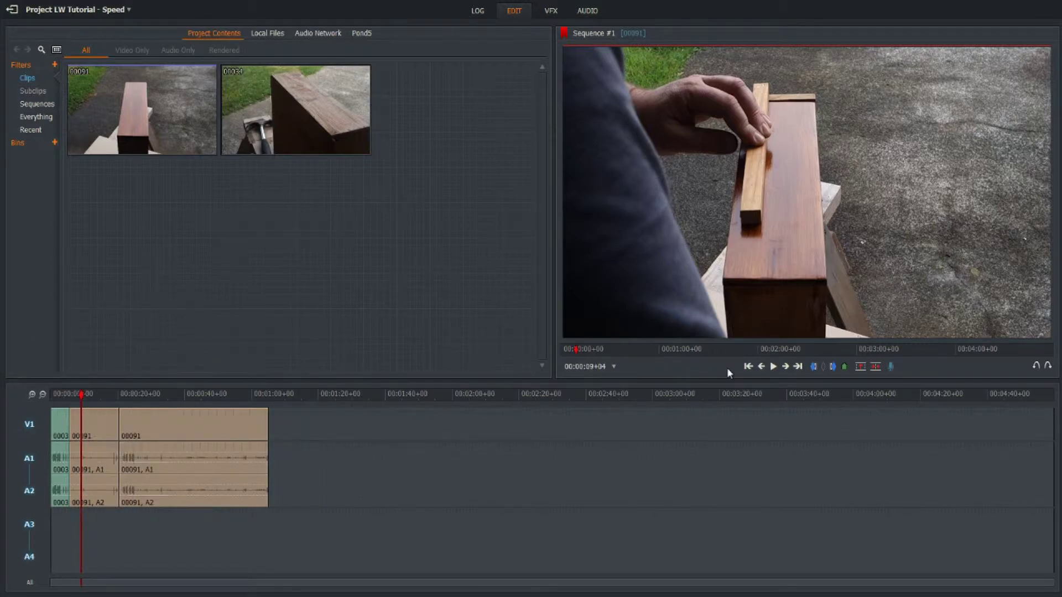
- Play back the shortened sequence from the previous cut, then reopen the segment's commands
click(760, 367)
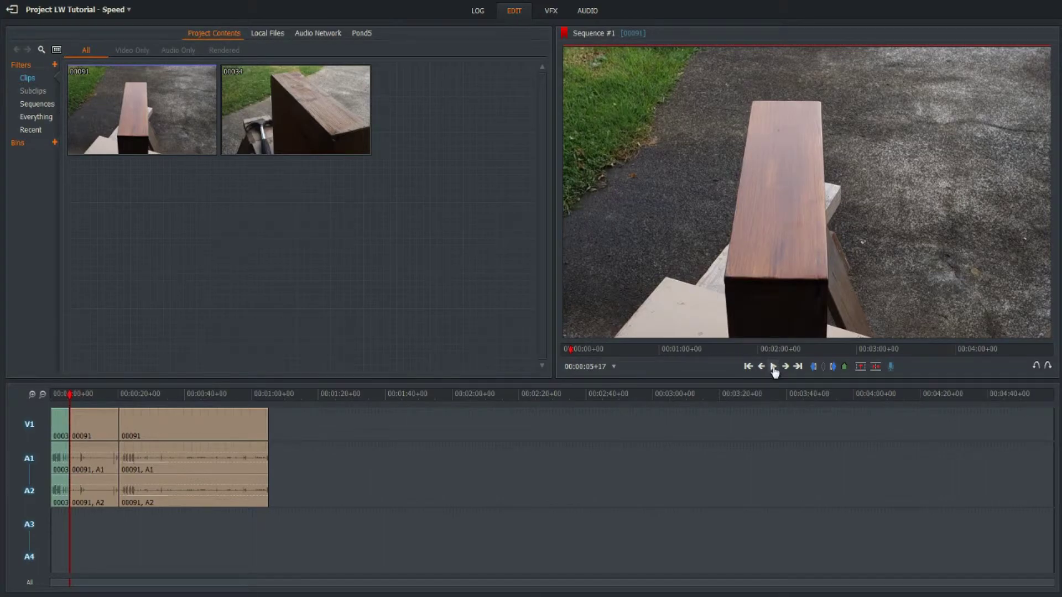
click(773, 368)
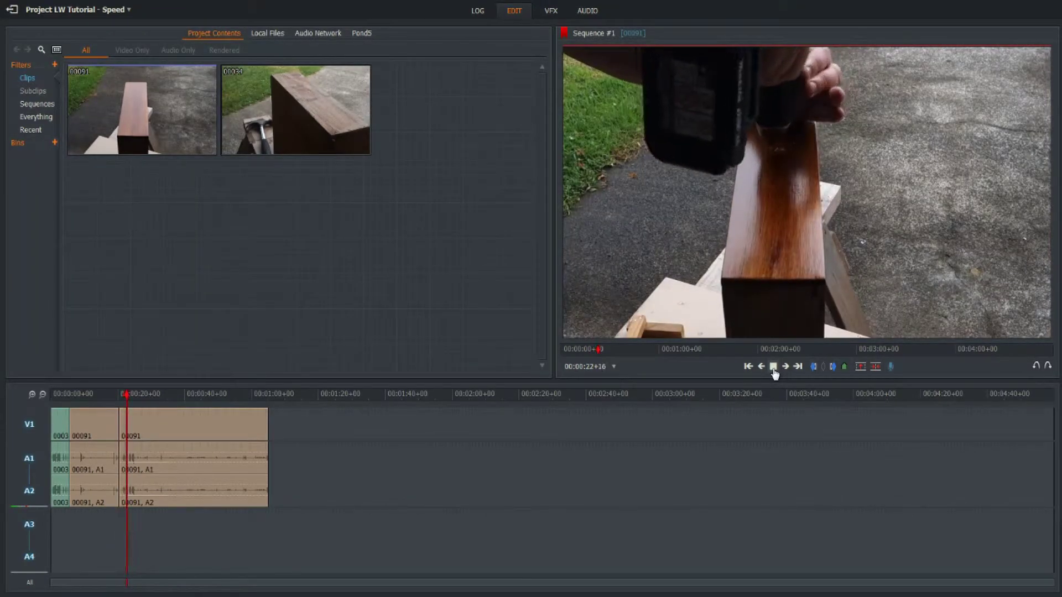
click(775, 367)
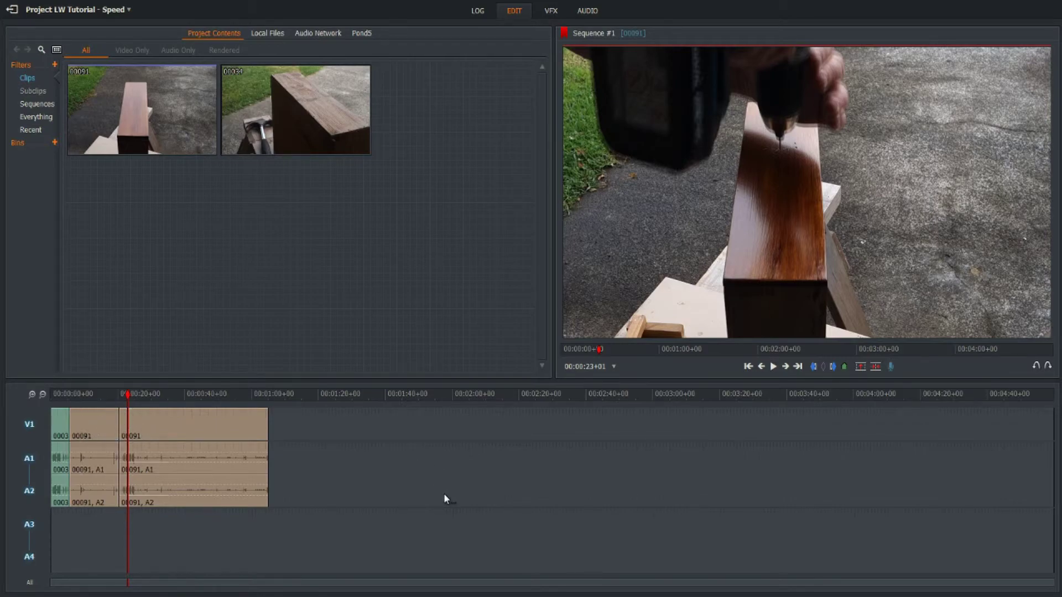
right_click(91, 420)
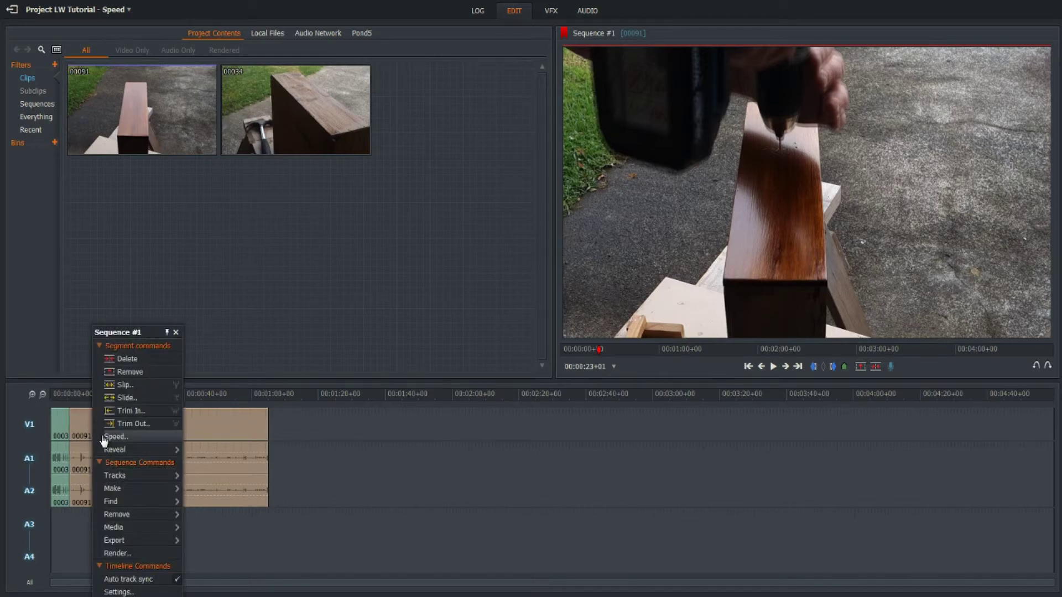